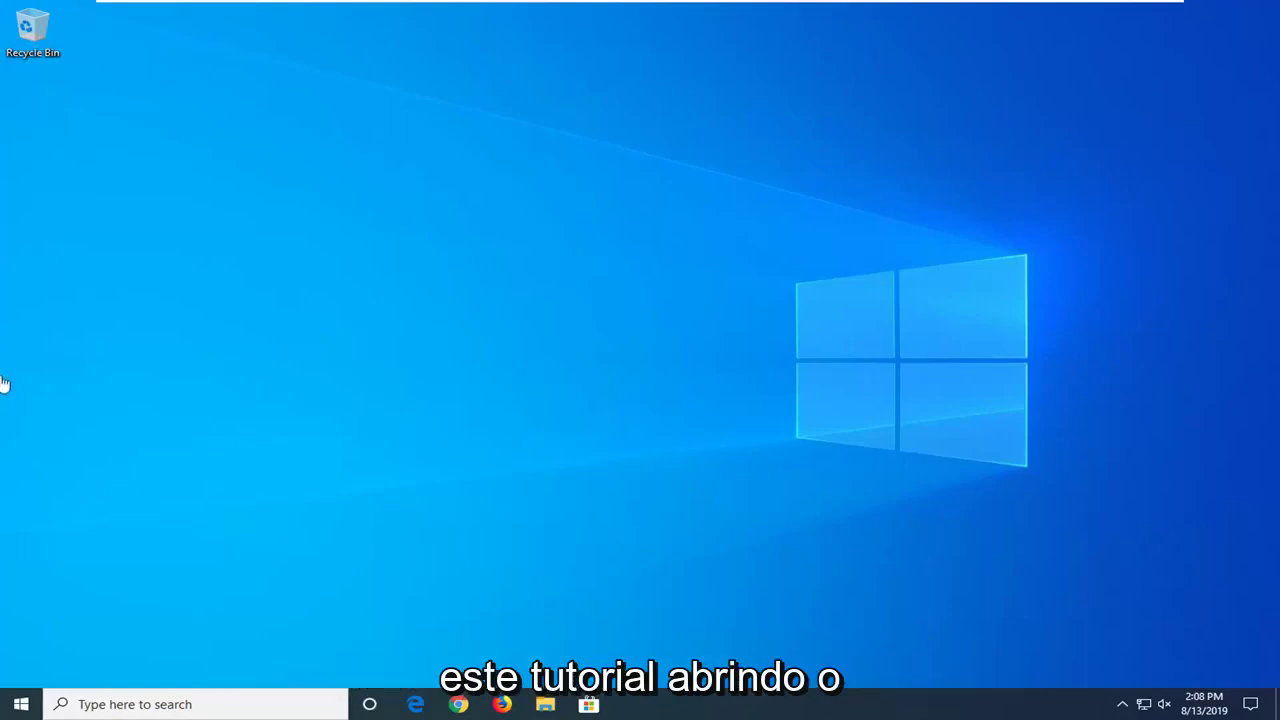
Launch Registry Editor as administrator from a Start search for regedit, approving the UAC prompt
click(8, 709)
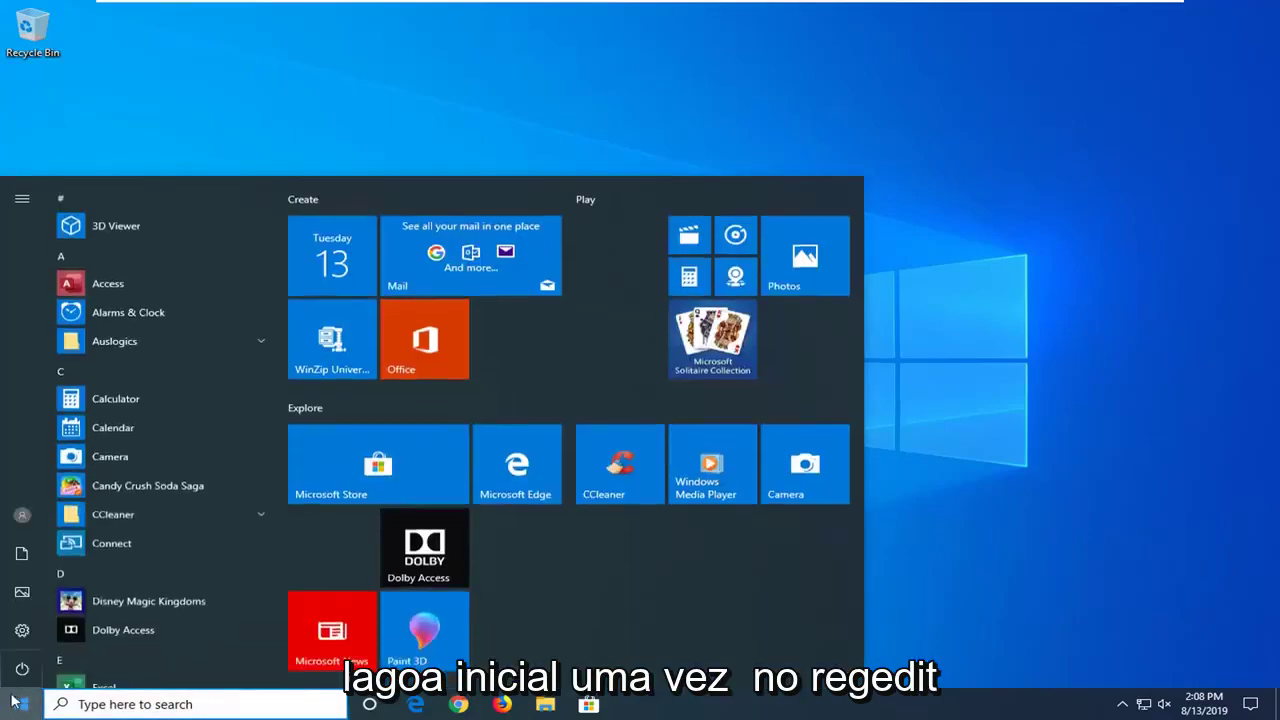
text(regedi)
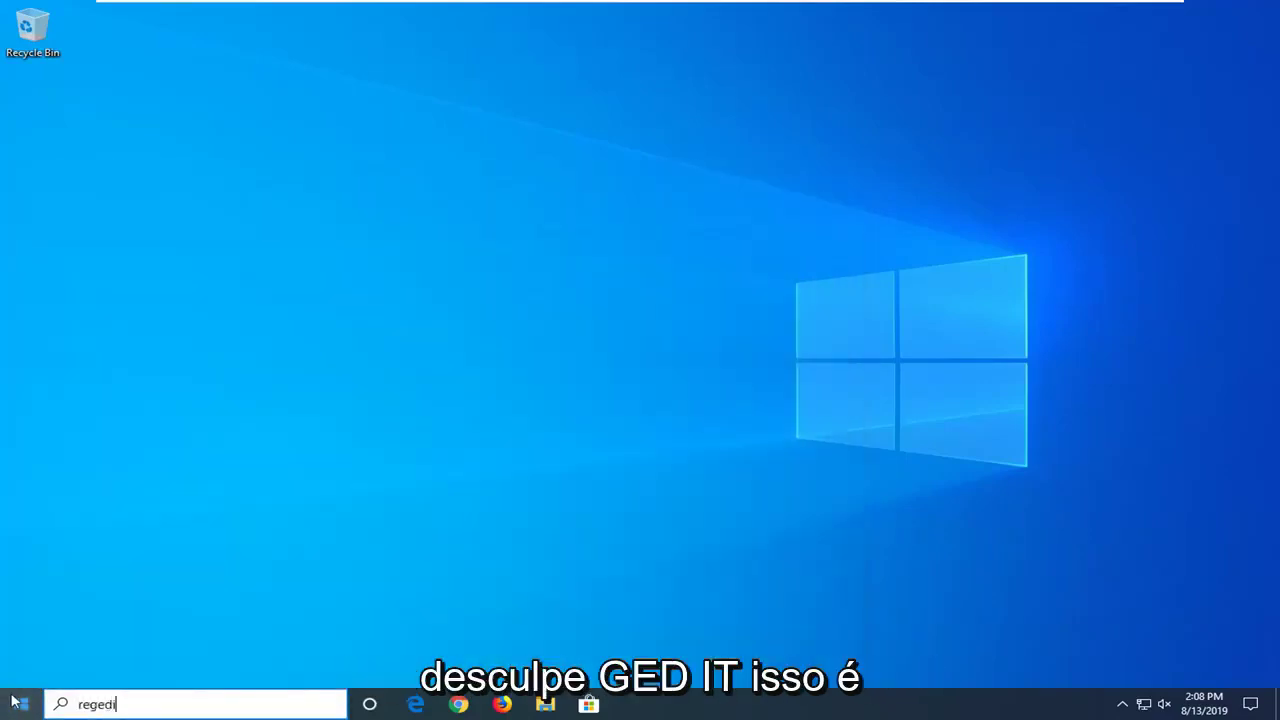
text(t)
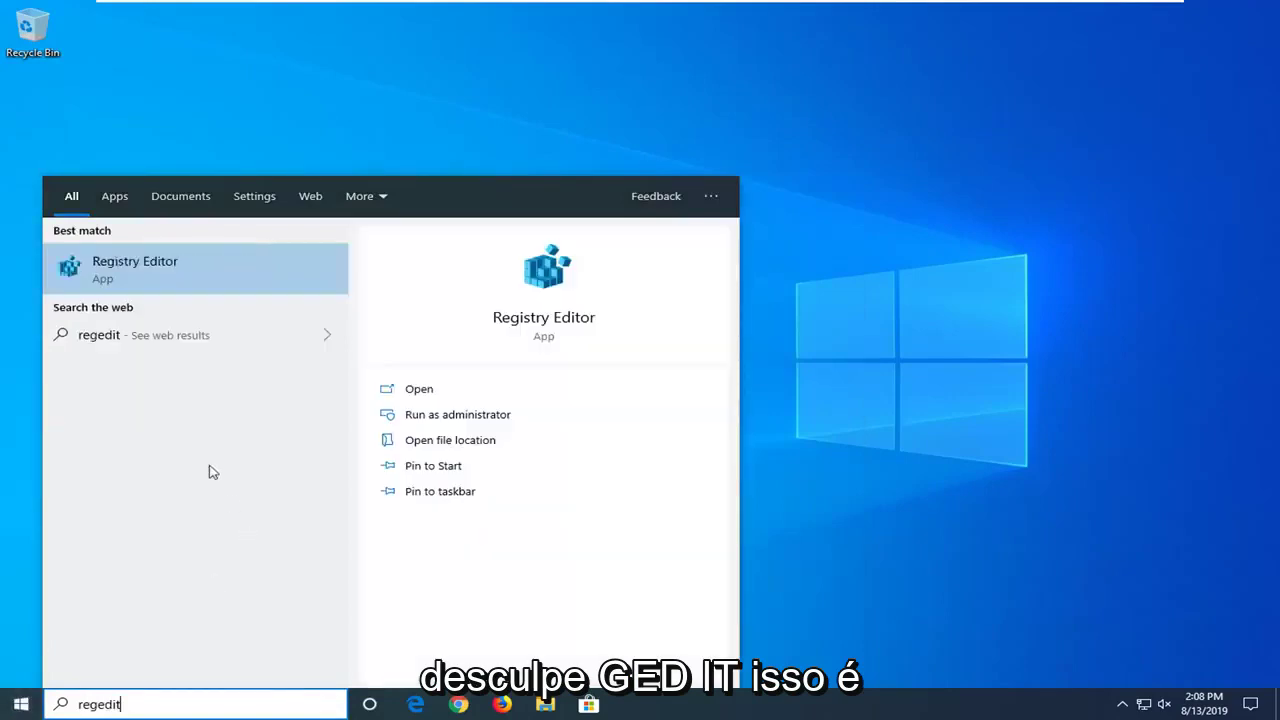
right_click(147, 266)
click(193, 279)
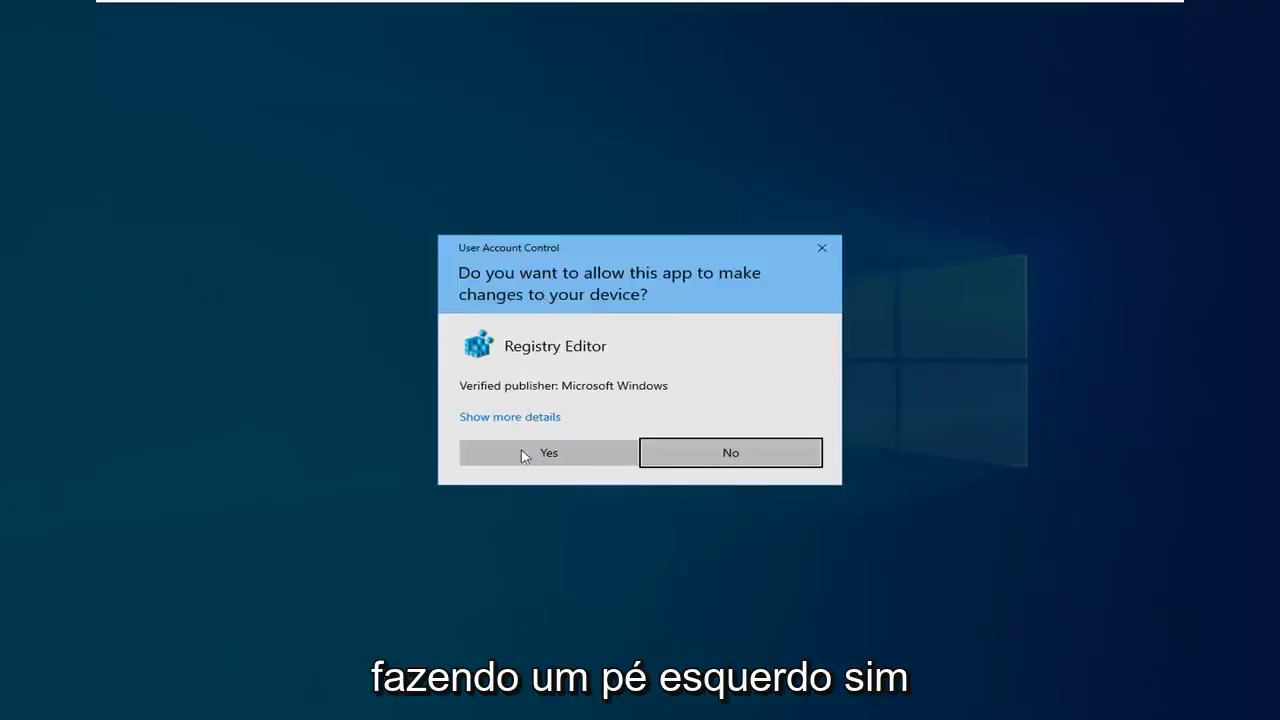
click(525, 452)
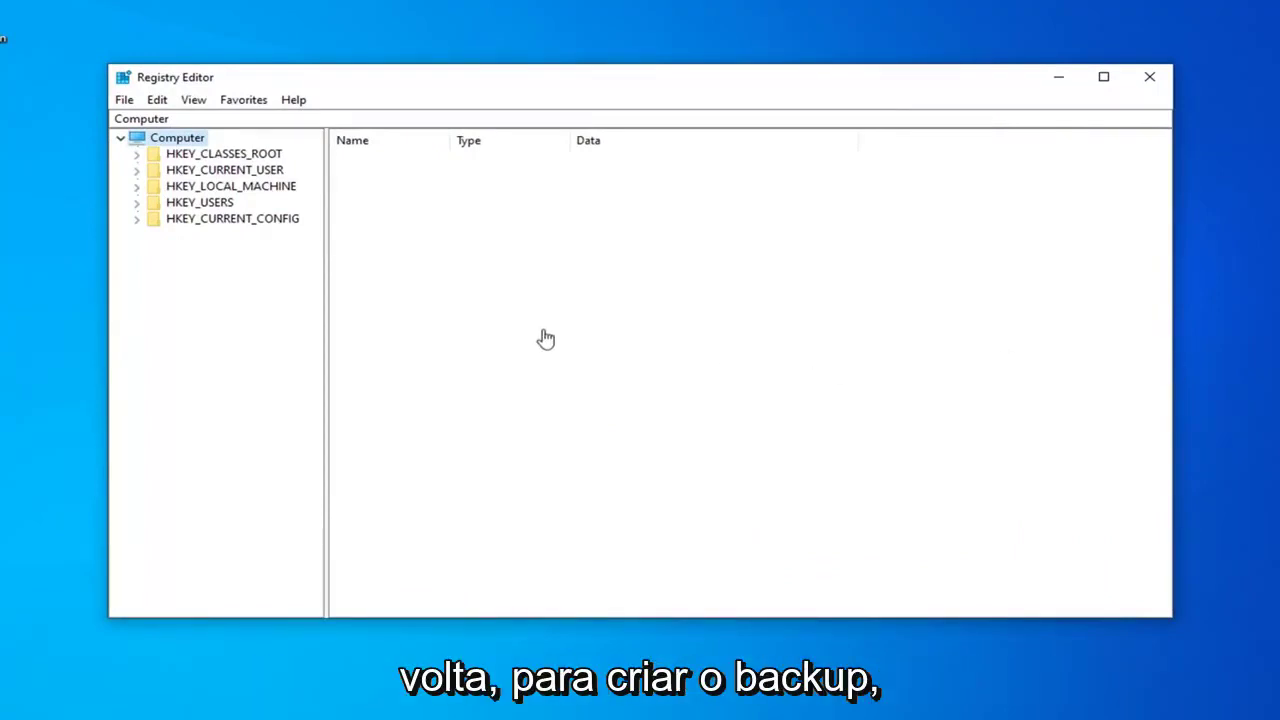
click(122, 102)
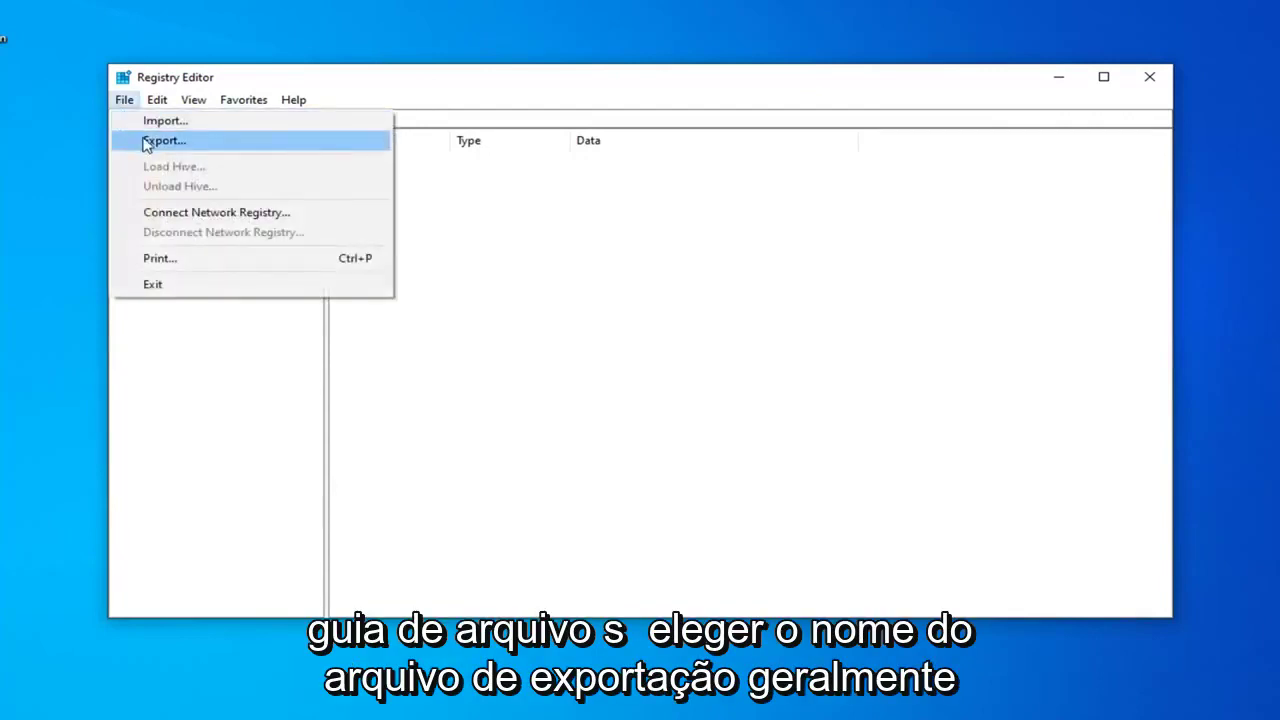
click(146, 141)
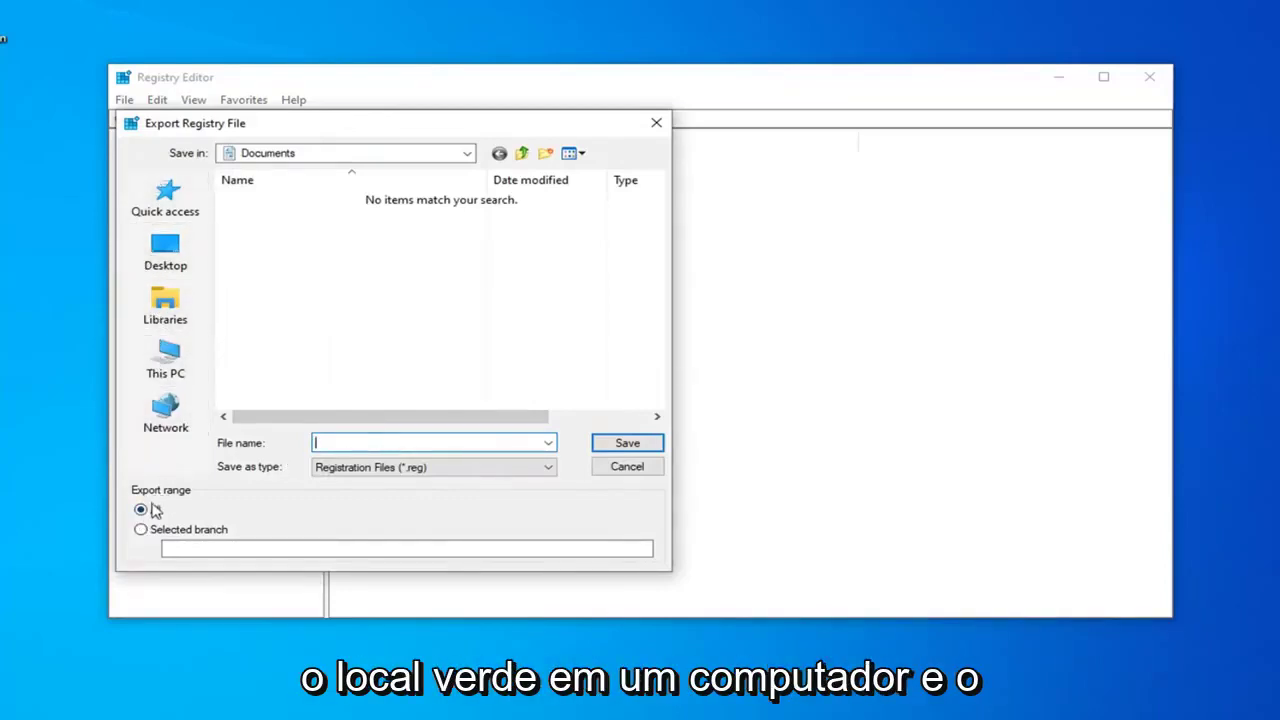
click(626, 470)
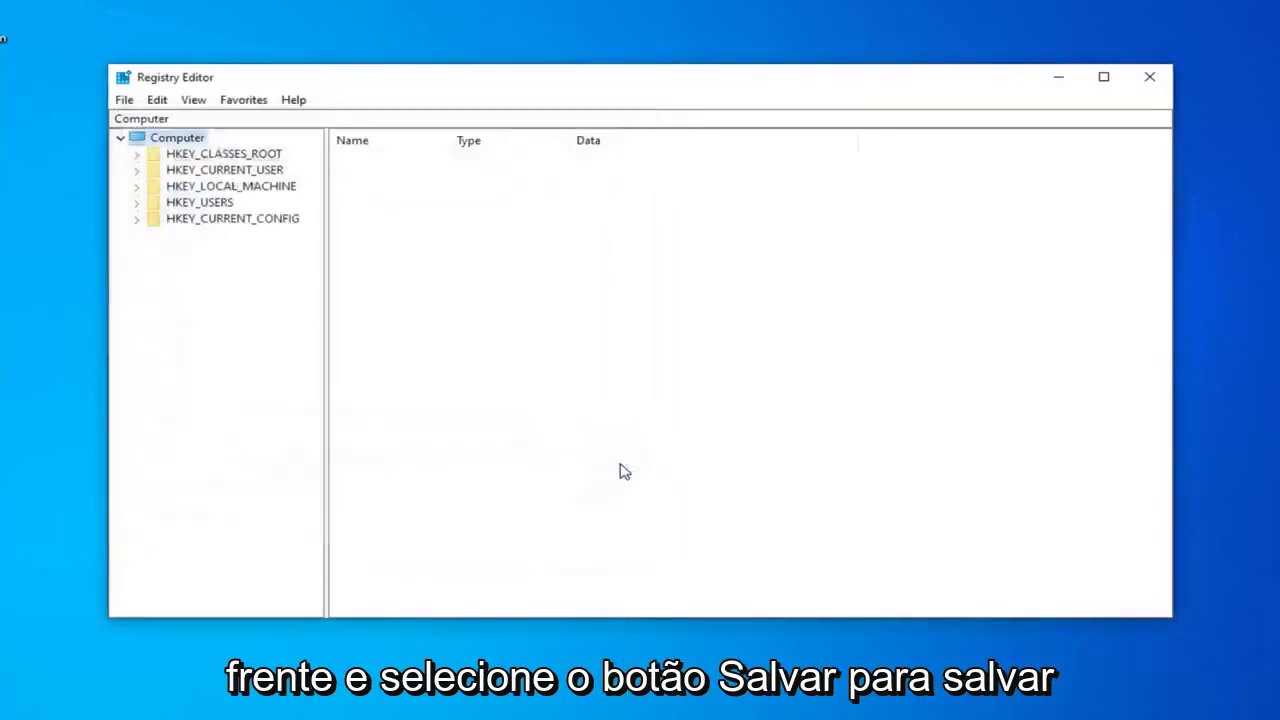
click(122, 104)
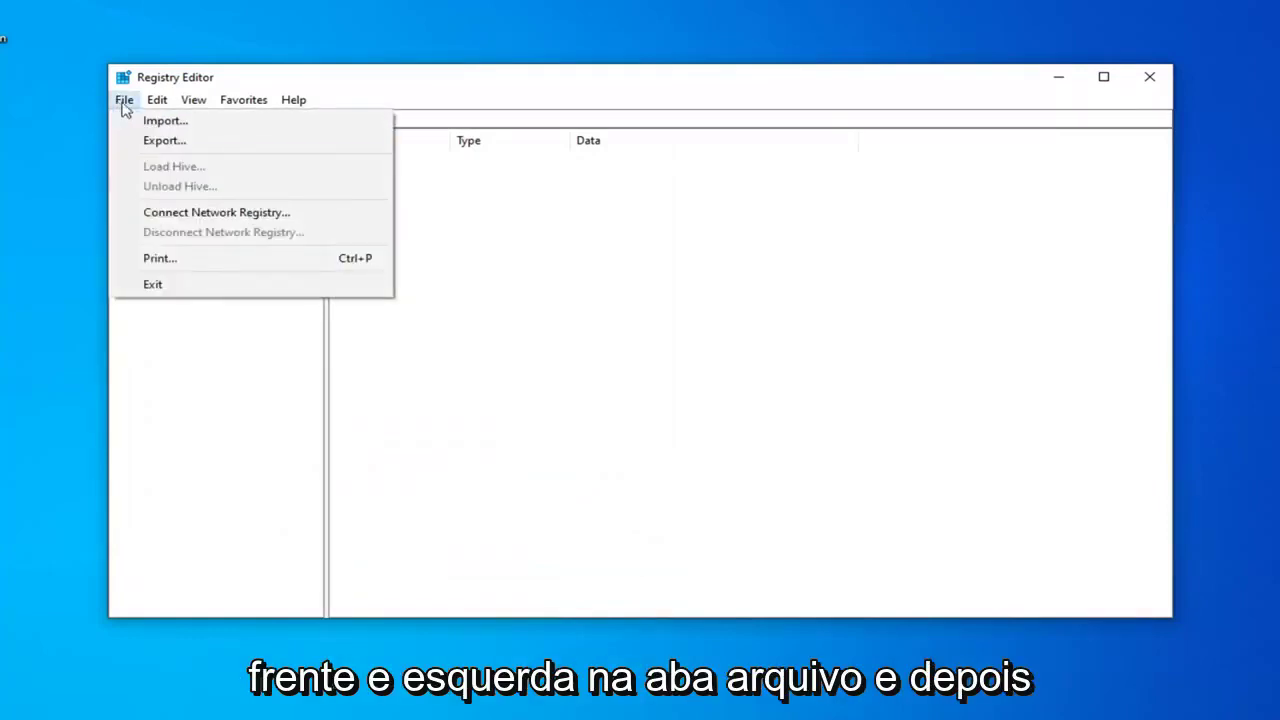
click(160, 120)
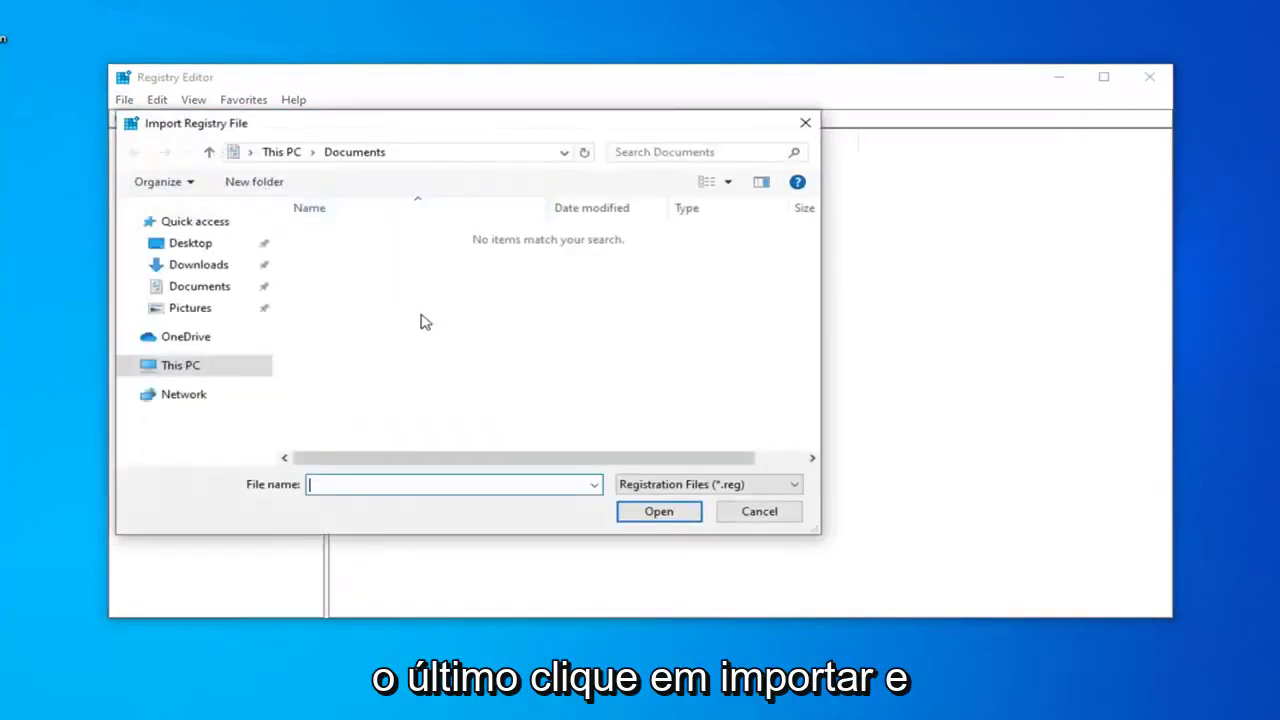
click(190, 246)
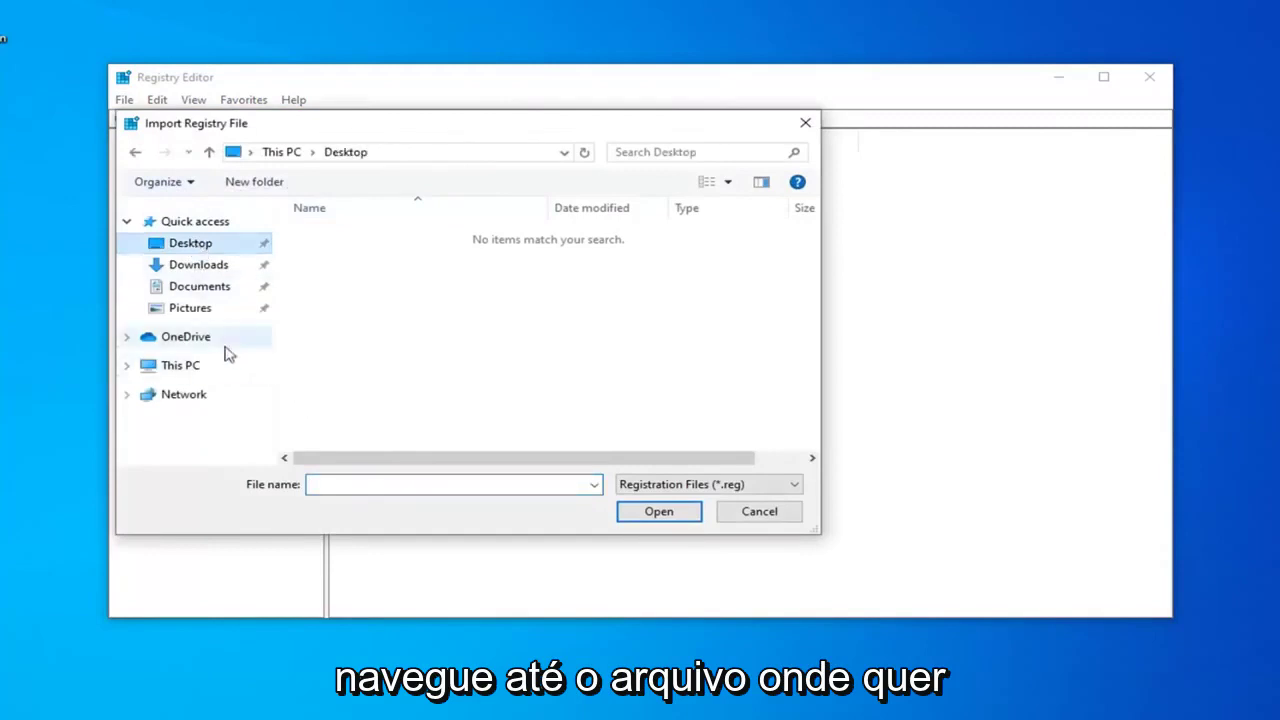
click(781, 516)
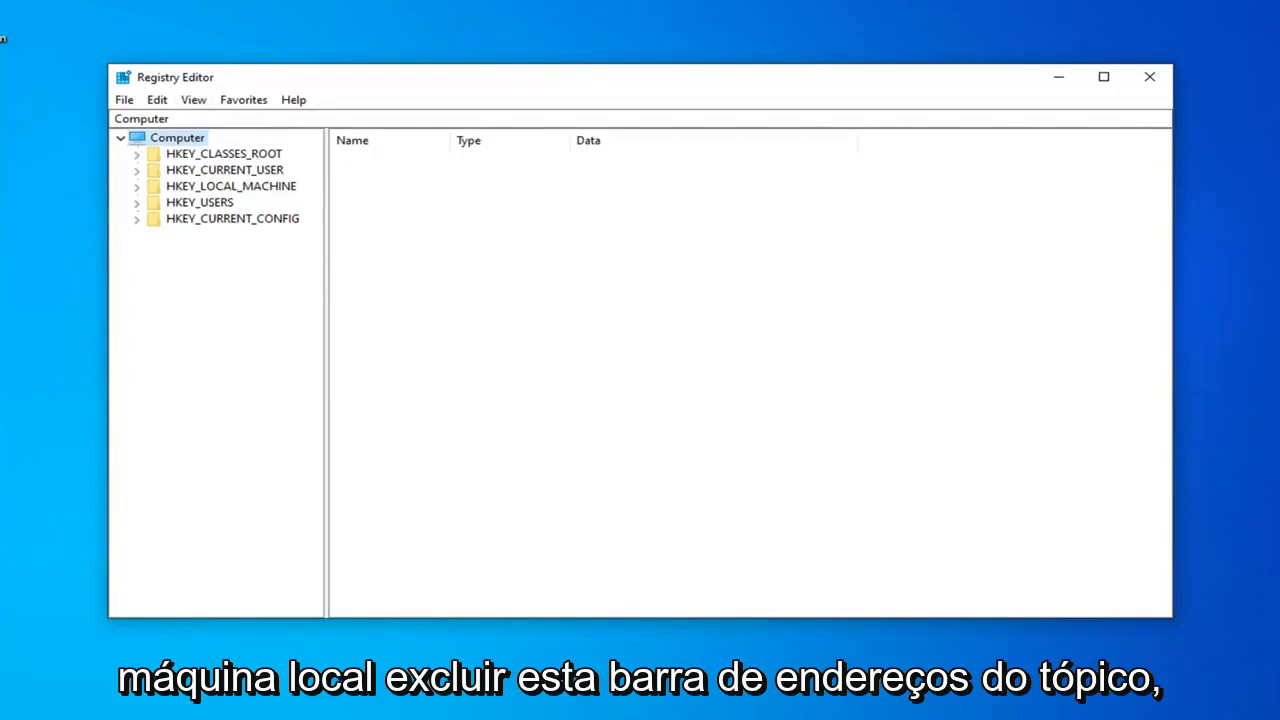
Go to the keyboard class key by pasting its path into the address bar
click(141, 118)
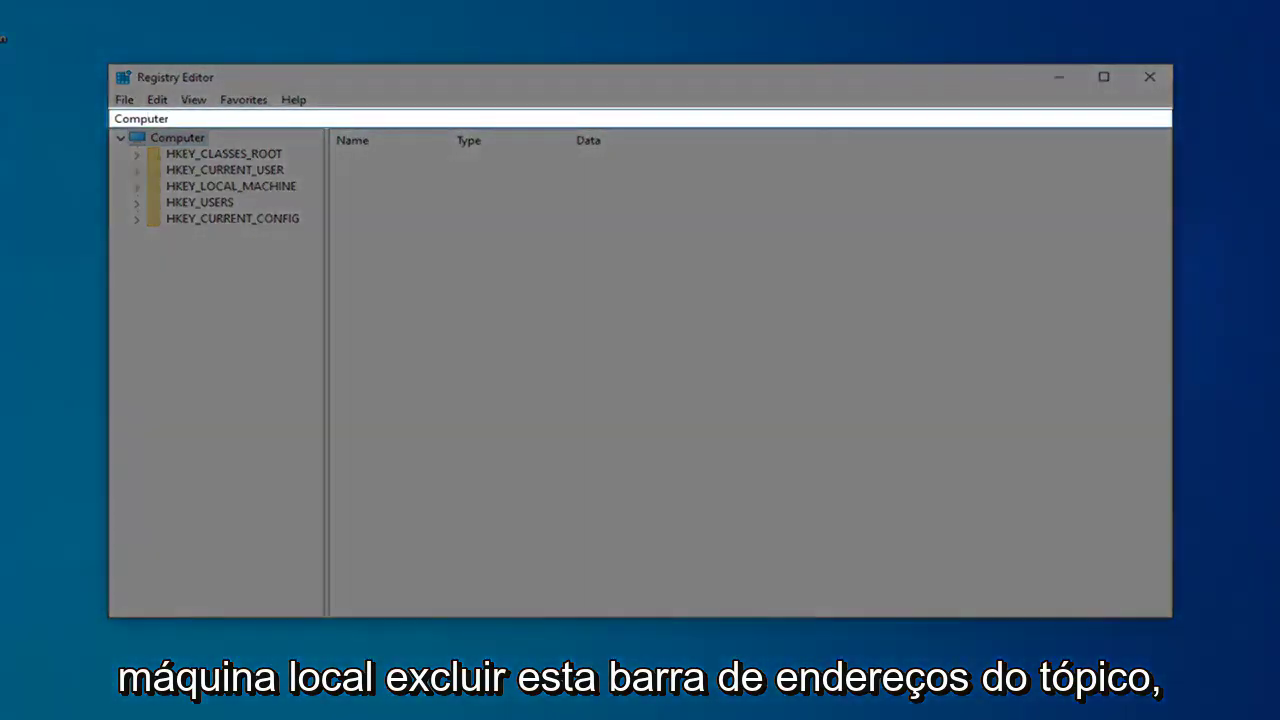
key(ctrl+a)
key(Delete)
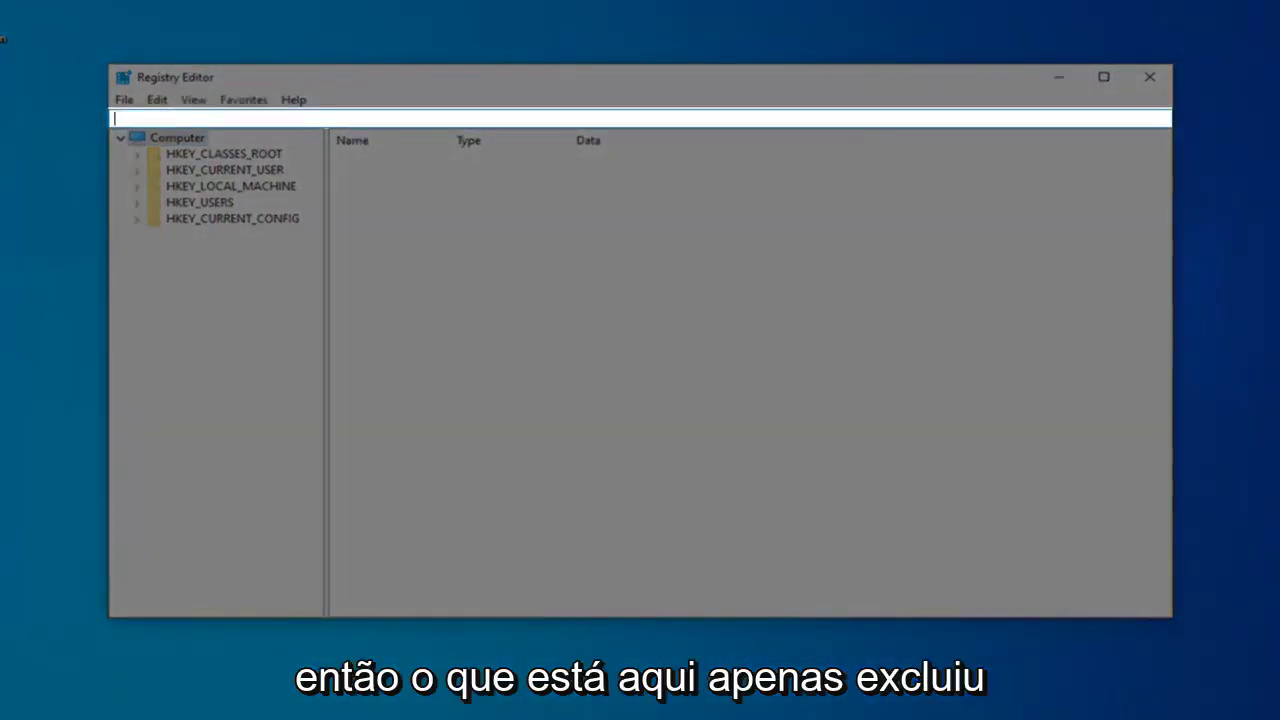
text(HKEY_LOCAL_MACHINE\SYSTEM\CurrentControlSet\Control\Class\{4d36e96b-e325-11ce-bfc1-08002be10318})
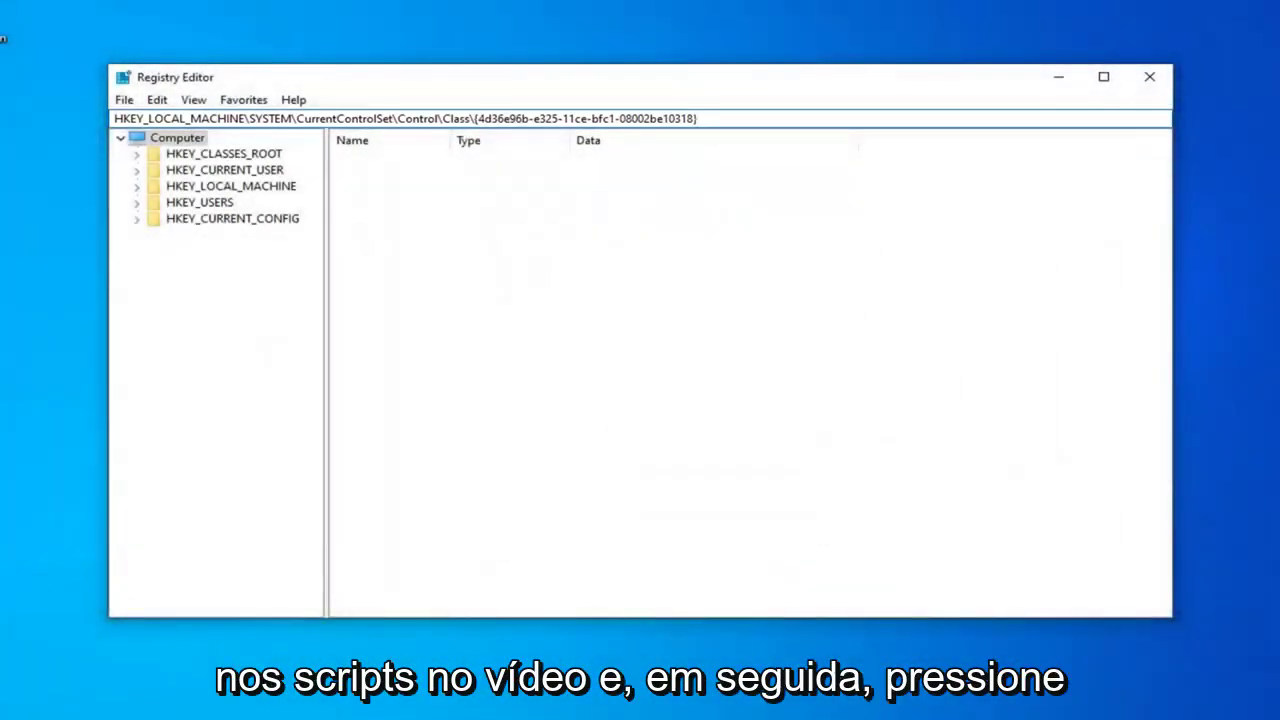
key(Return)
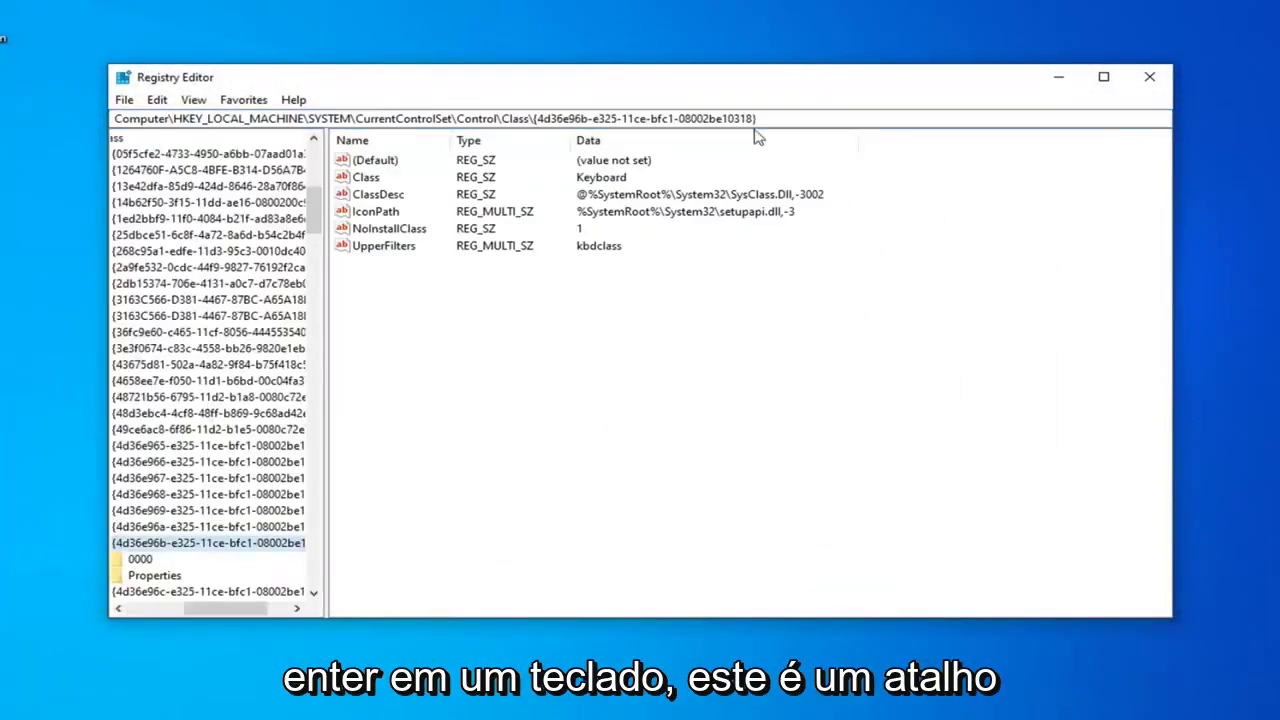
Open the keyboard class key's (Default) value in Edit String
mouse_move(242, 610)
mouse_down()
mouse_move(196, 610)
mouse_move(219, 610)
mouse_up()
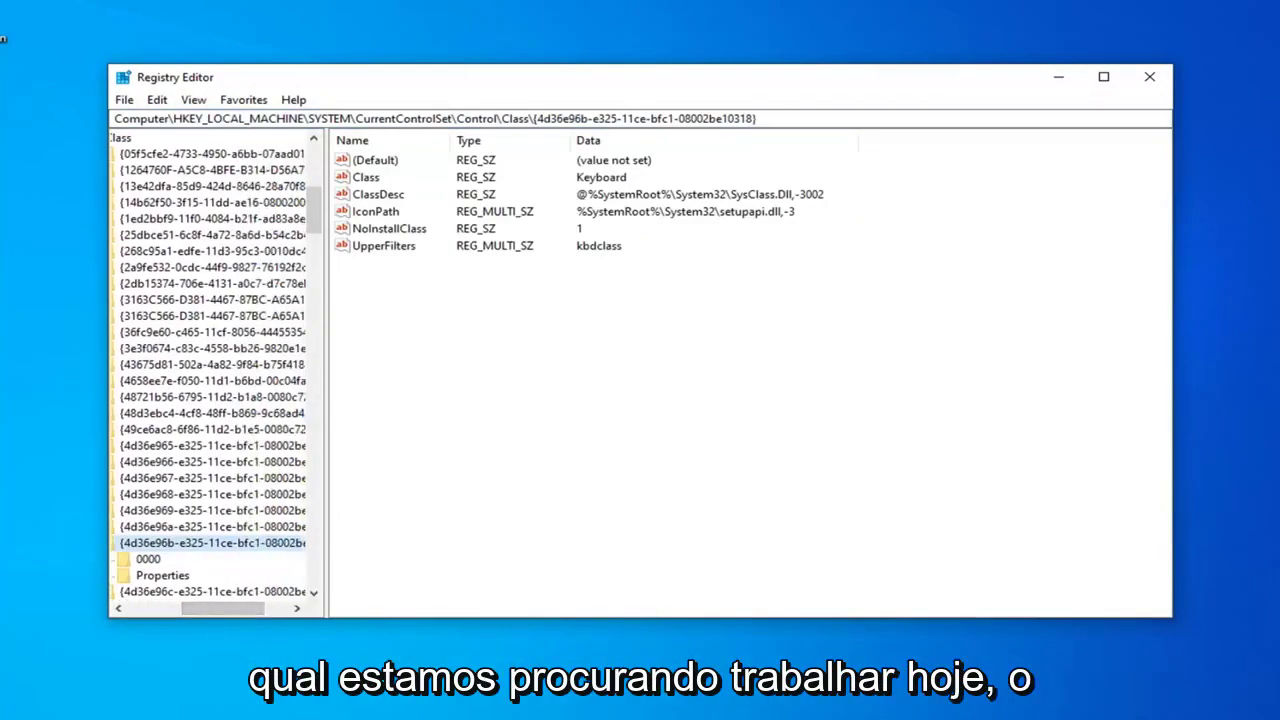
click(376, 162)
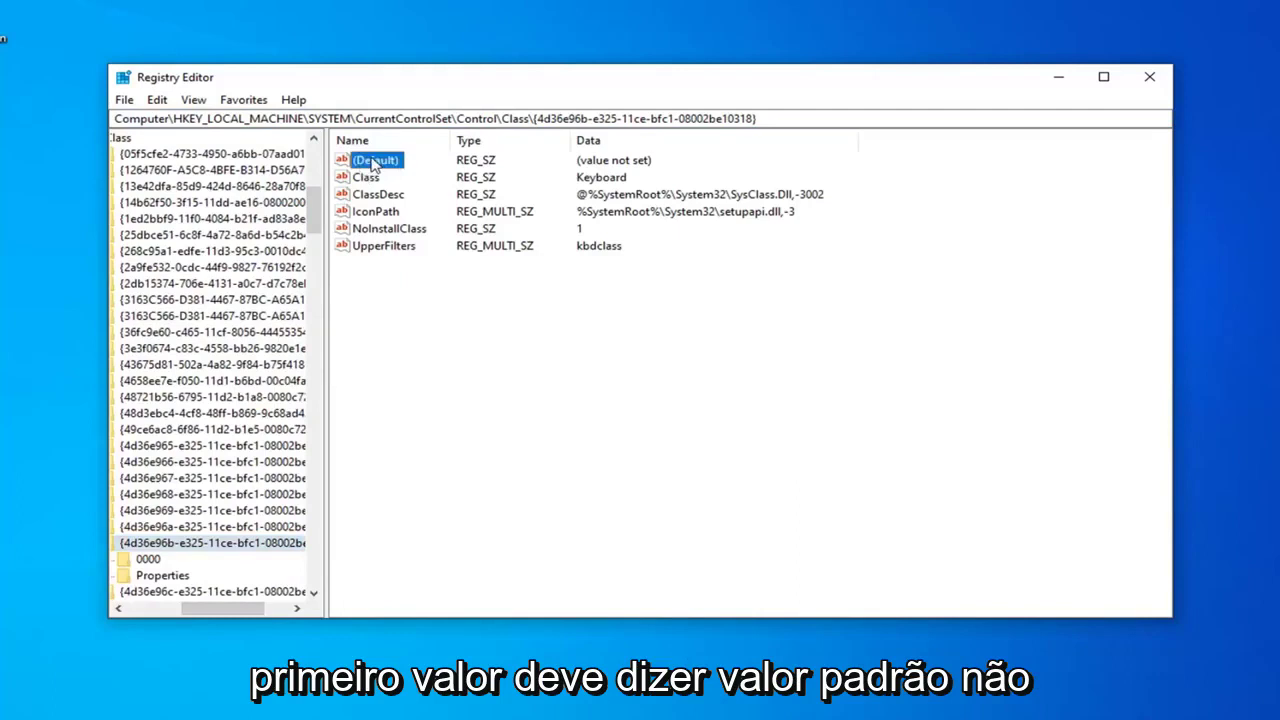
double_click(385, 166)
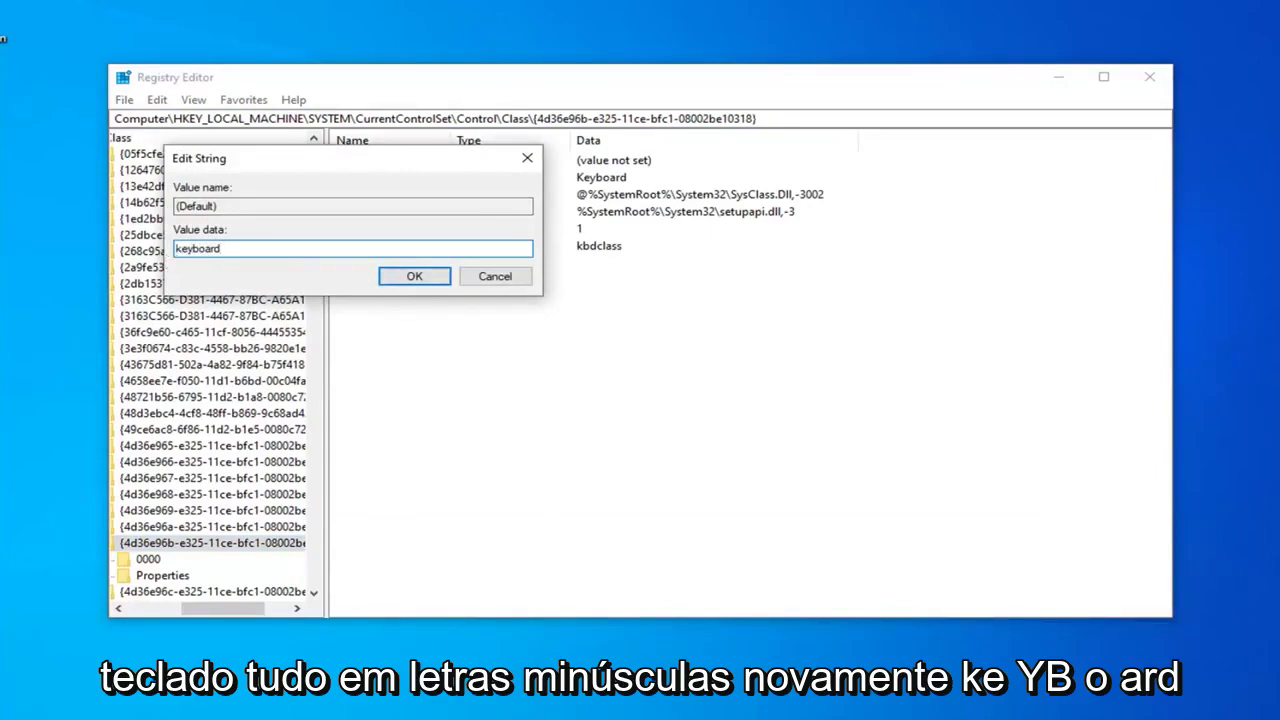
Save keyboard as the (Default) data, then check and confirm UpperFilters holds kbdclass
click(414, 277)
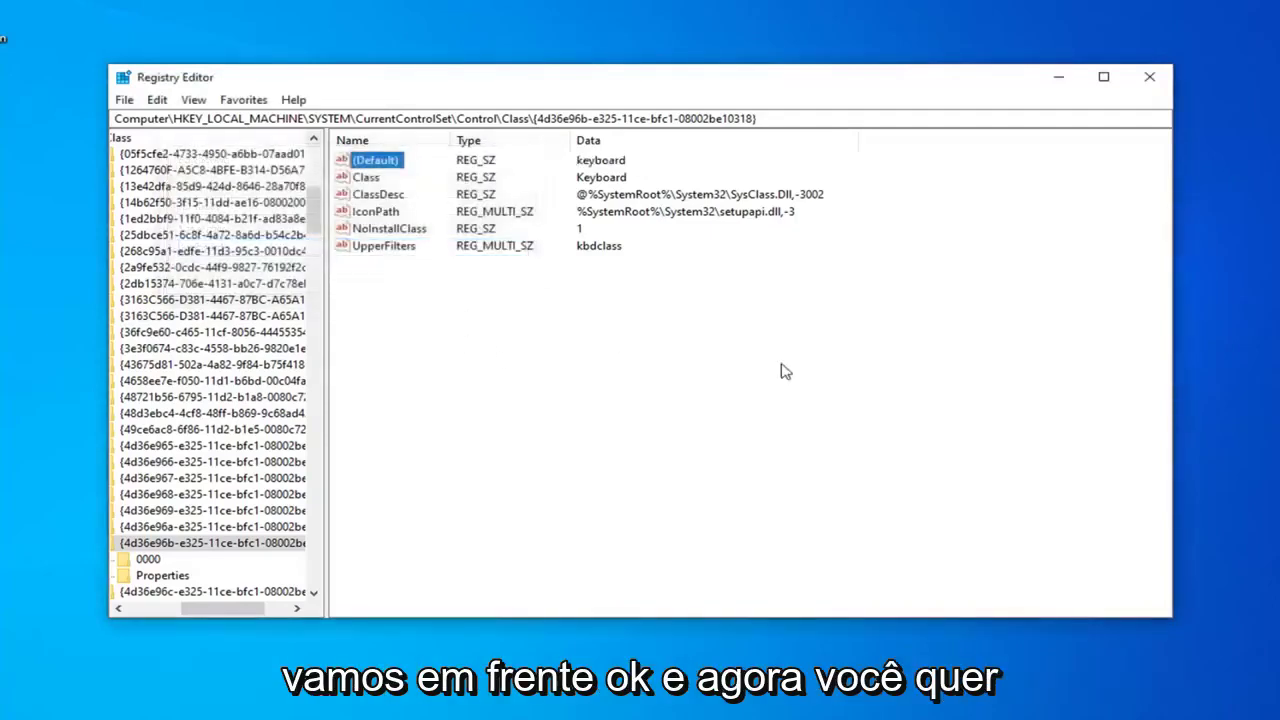
click(390, 249)
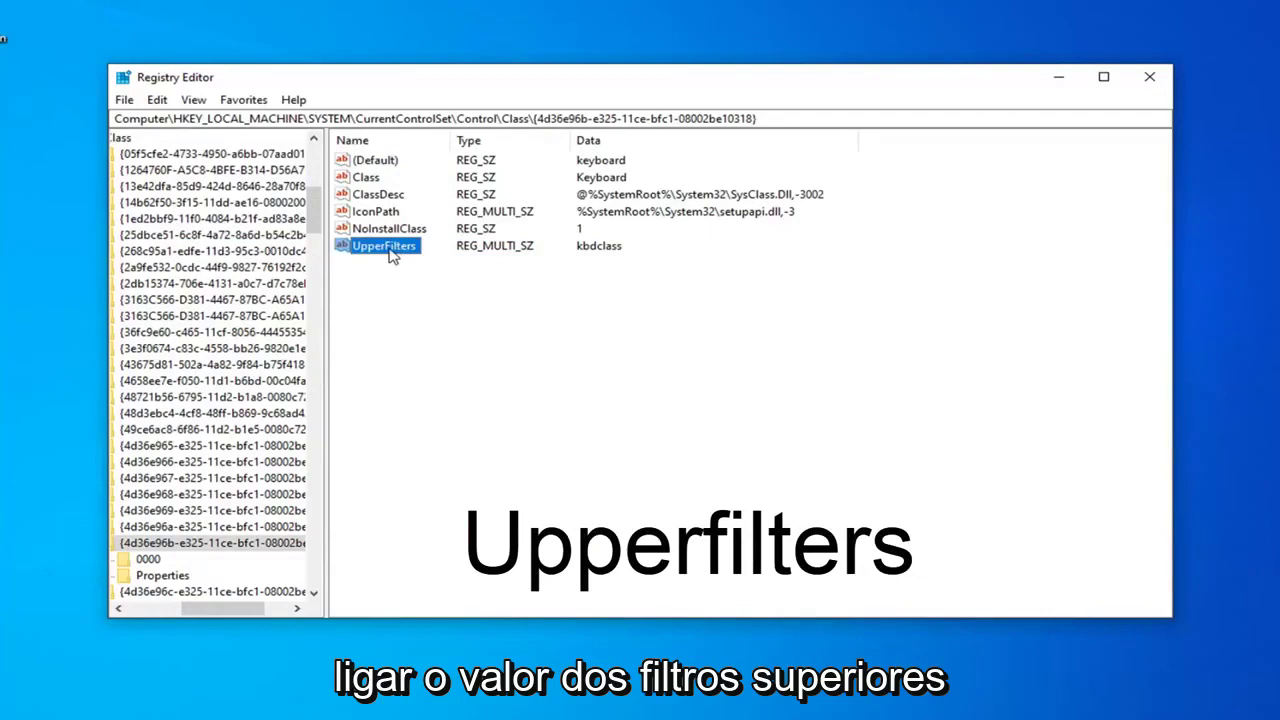
double_click(390, 249)
click(217, 246)
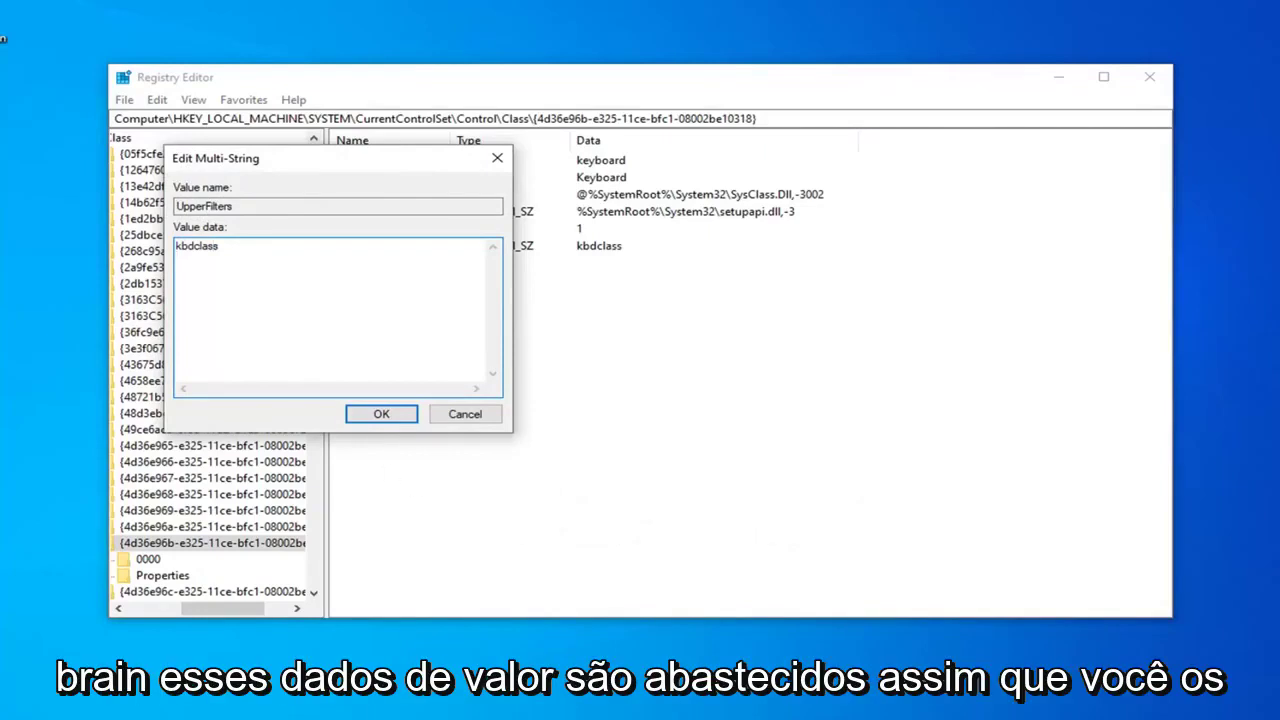
click(372, 416)
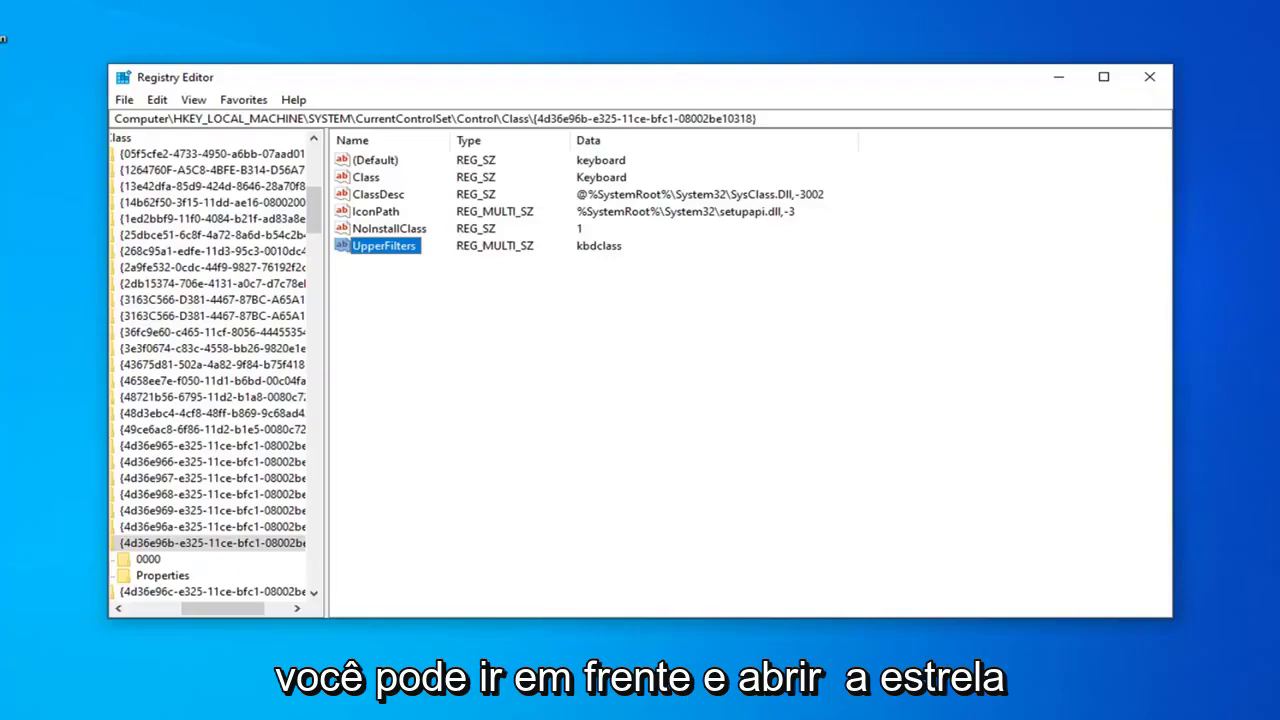
Close Registry Editor and launch Device Manager from a Start search for 'device manager'
click(1150, 77)
click(3, 697)
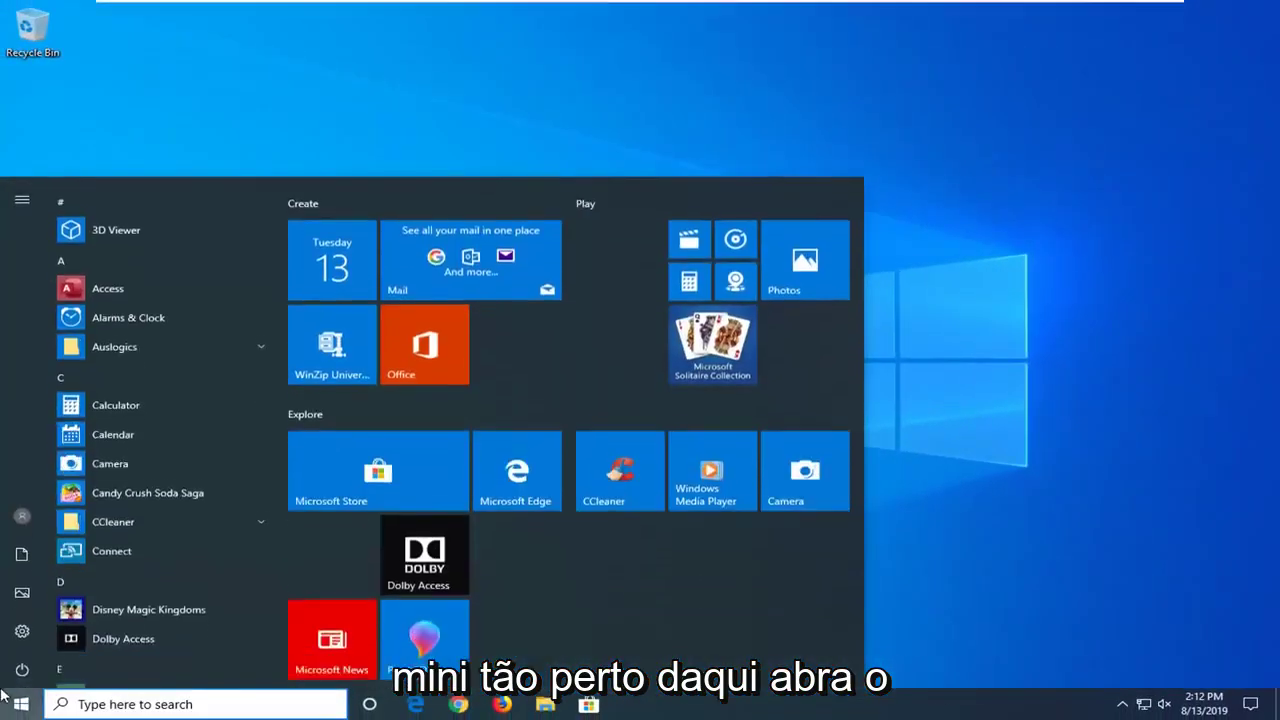
text(device manager)
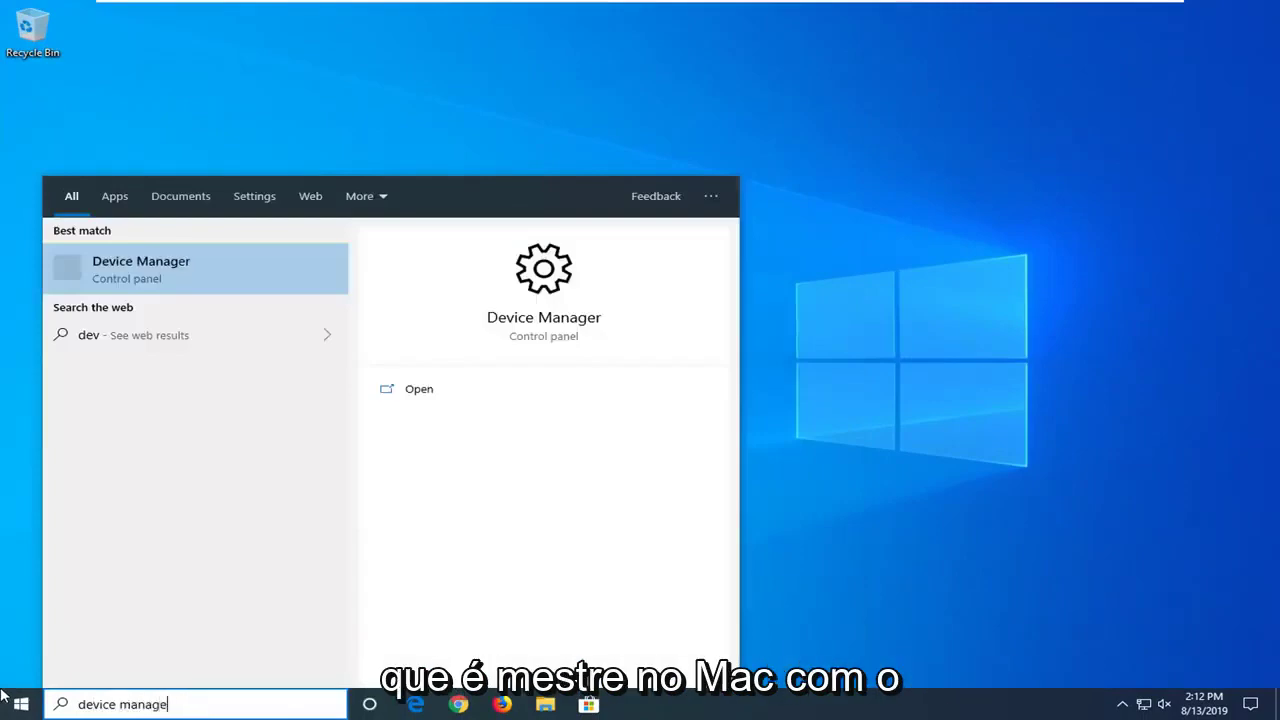
click(143, 264)
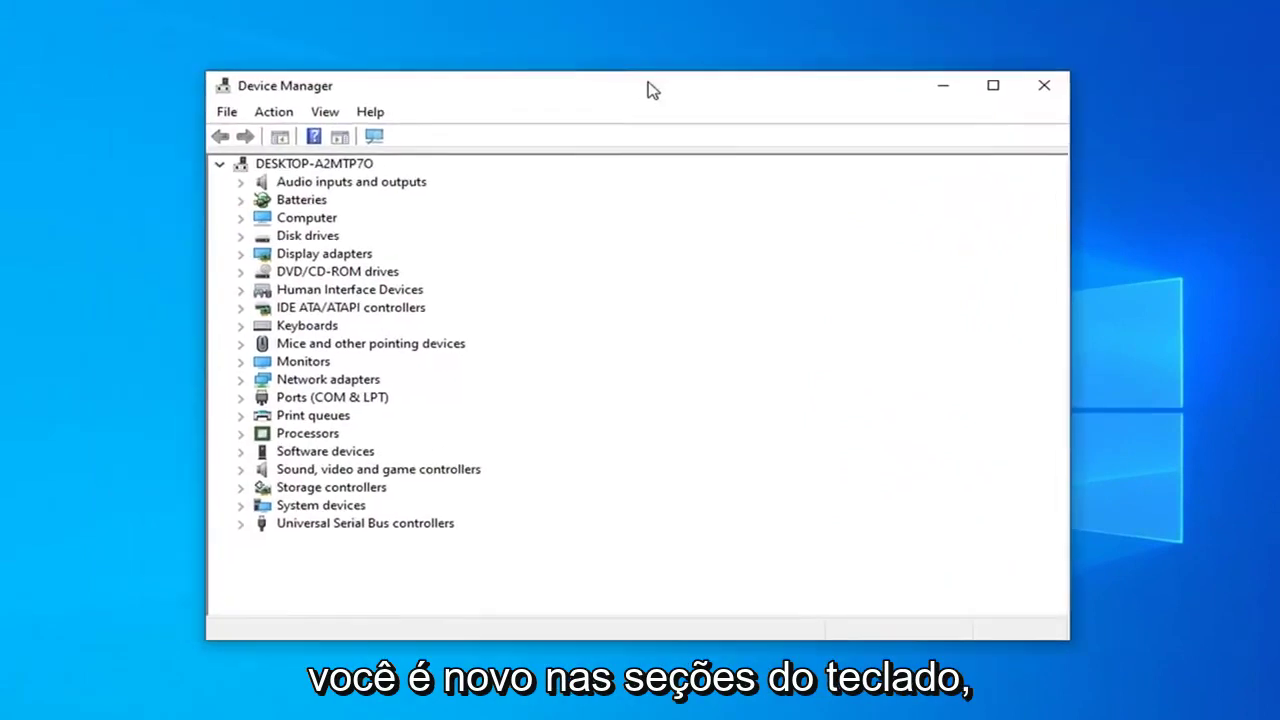
Expand Keyboards and begin a driver update for the Standard PS/2 Keyboard
click(340, 324)
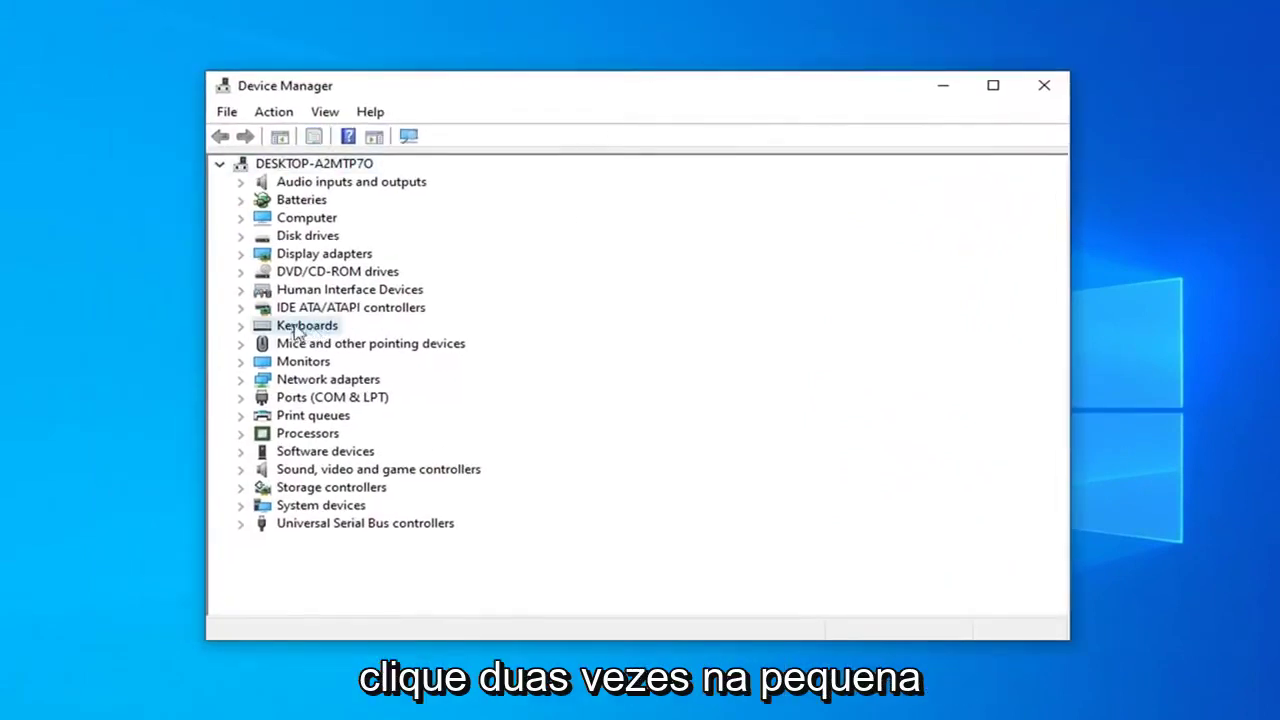
click(241, 326)
click(324, 346)
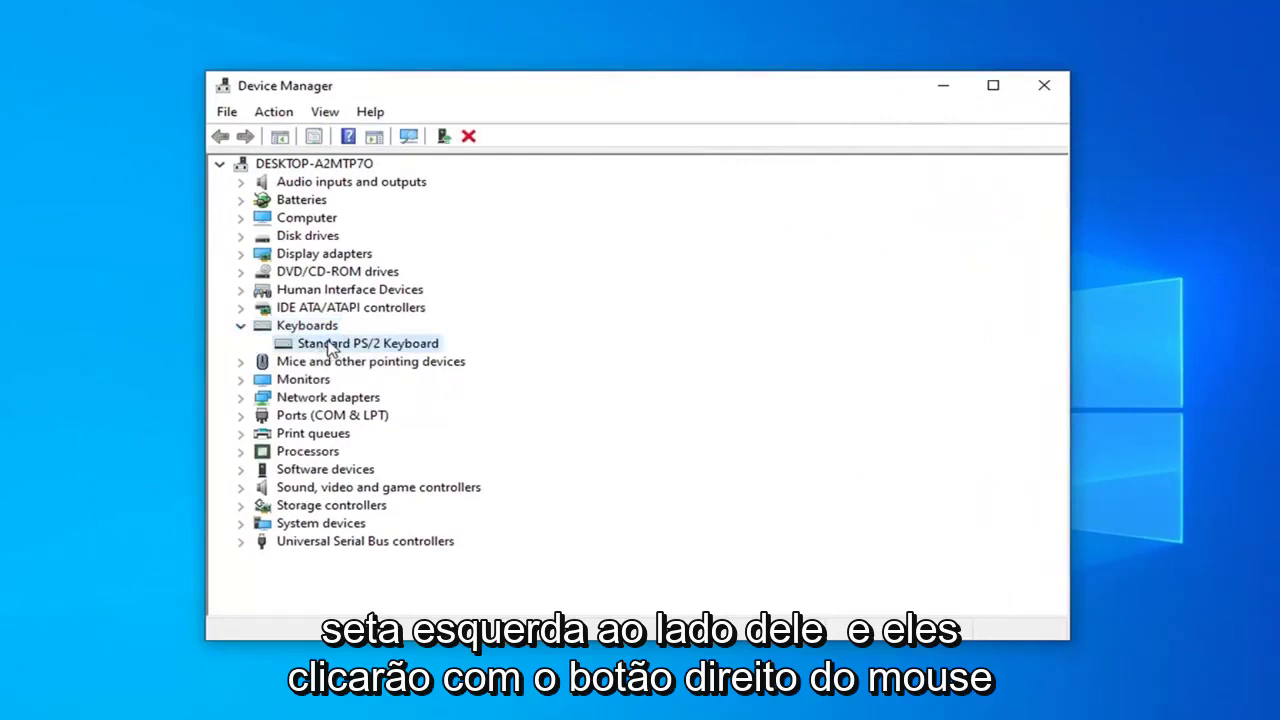
right_click(326, 348)
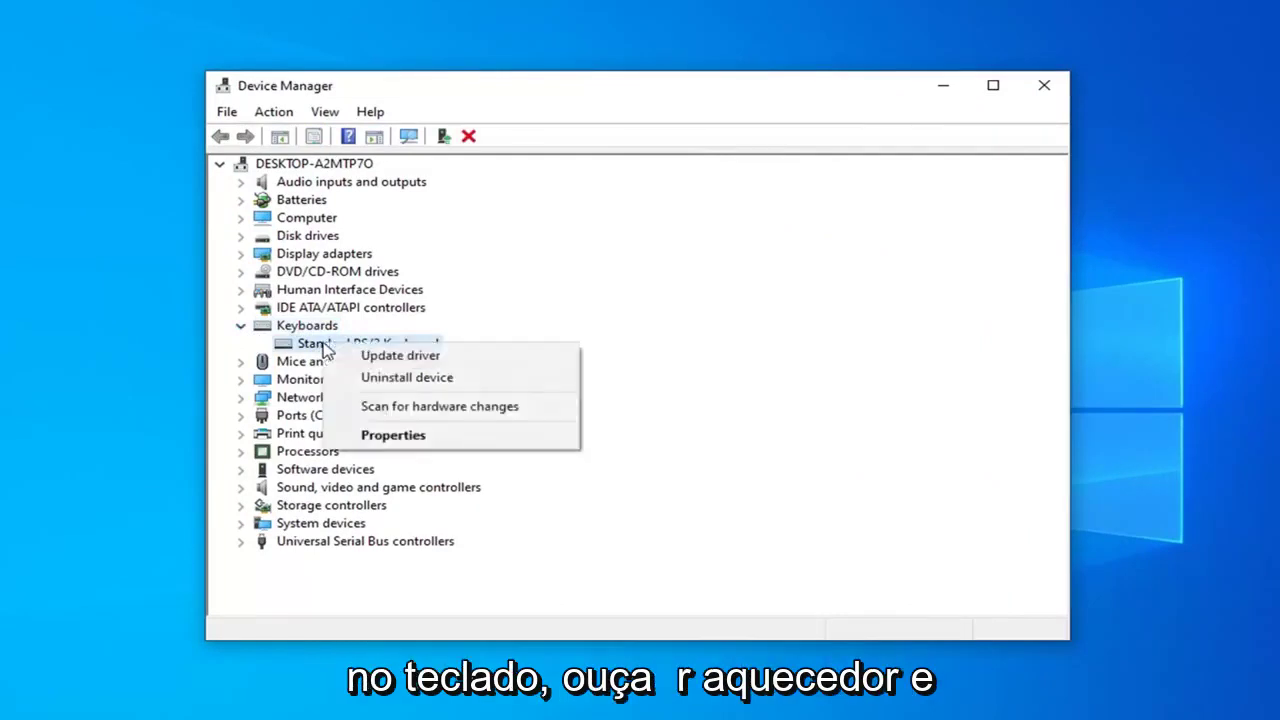
click(378, 357)
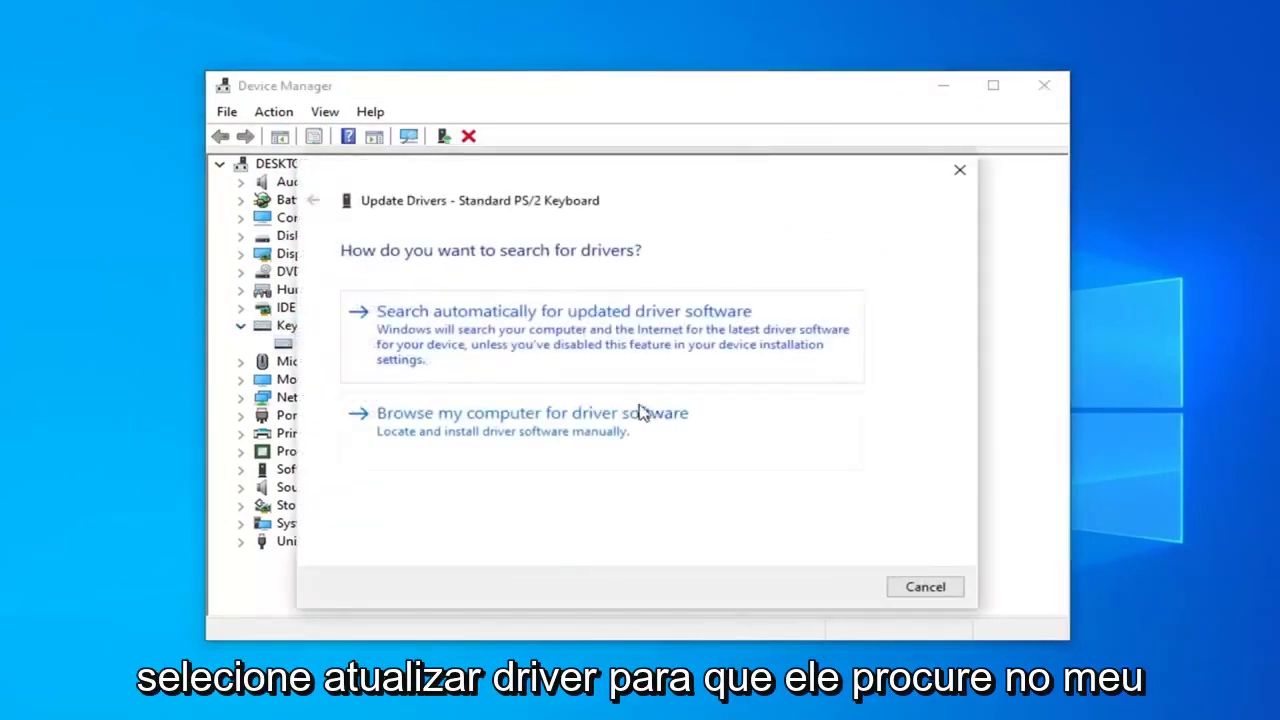
Pick Standard PS/2 Keyboard from the compatible drivers list and install it
click(491, 429)
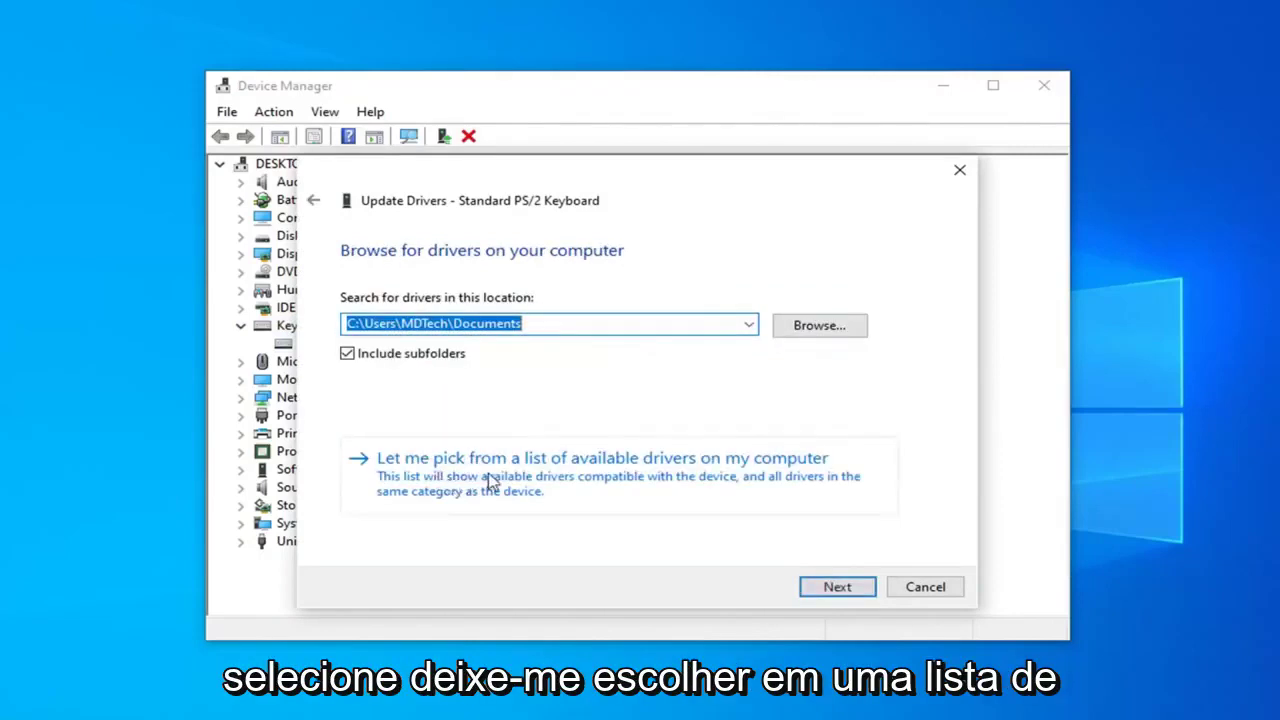
click(608, 478)
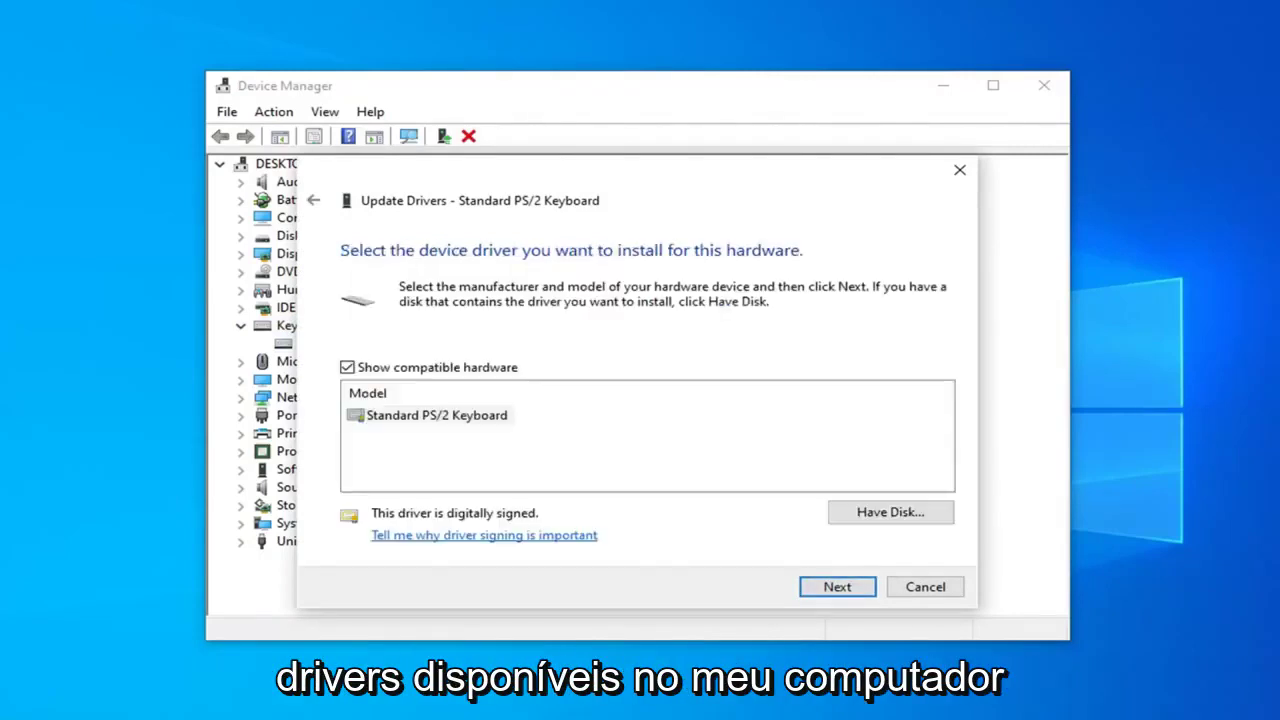
click(430, 420)
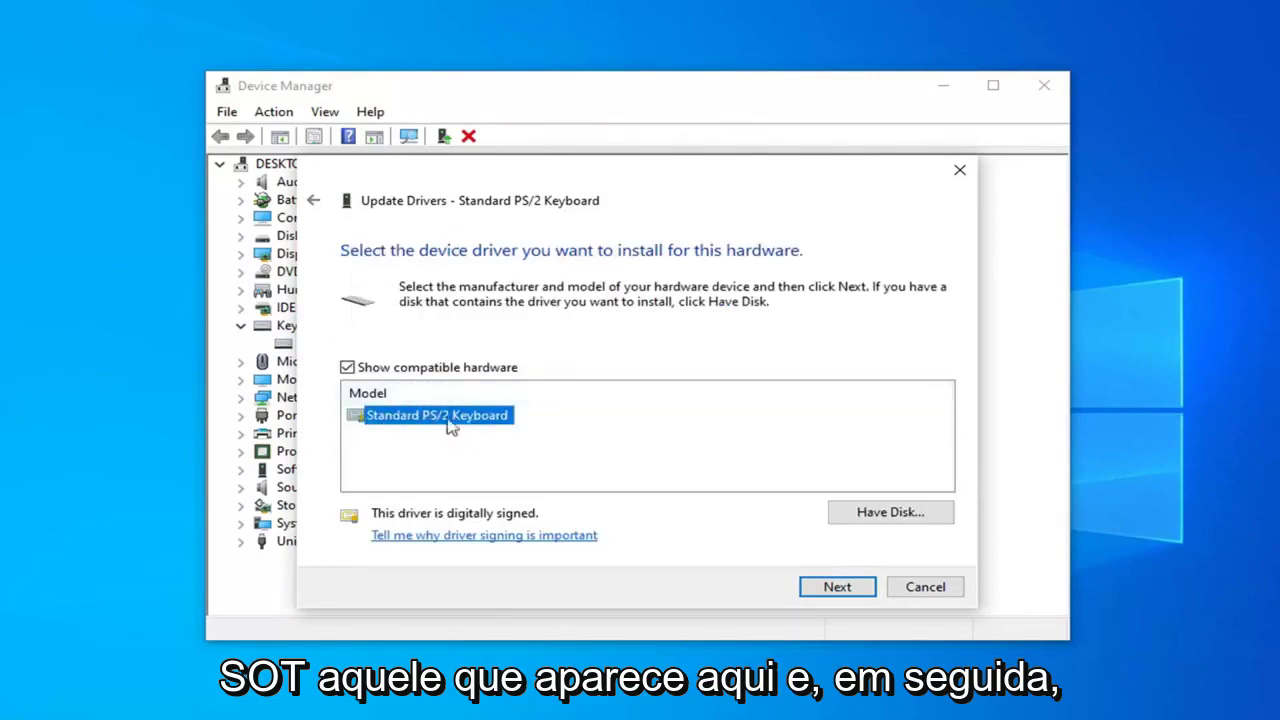
click(818, 590)
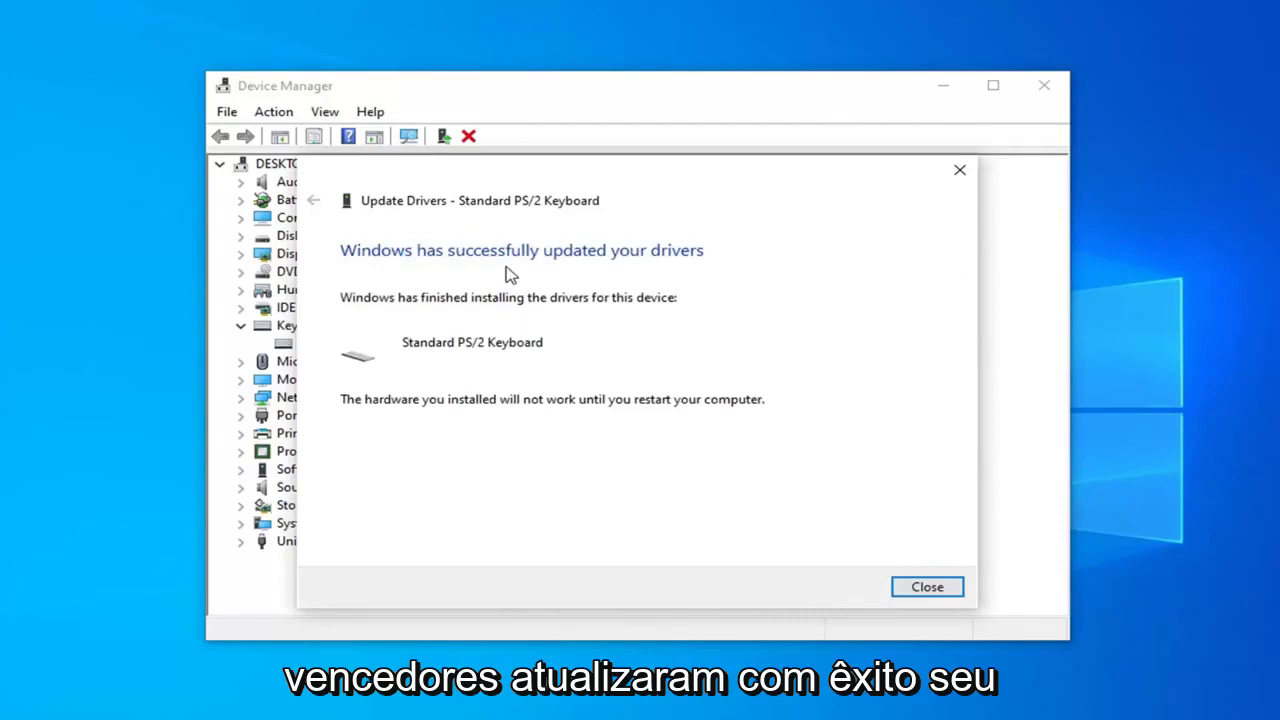
click(927, 588)
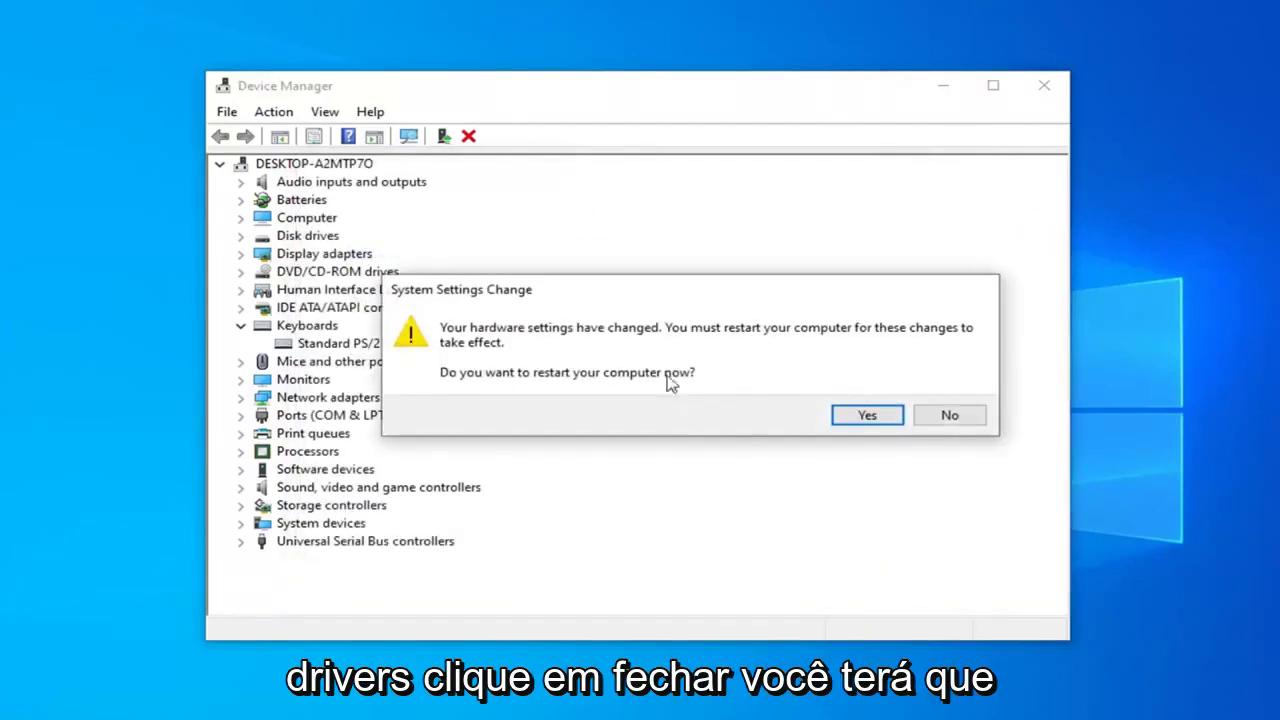